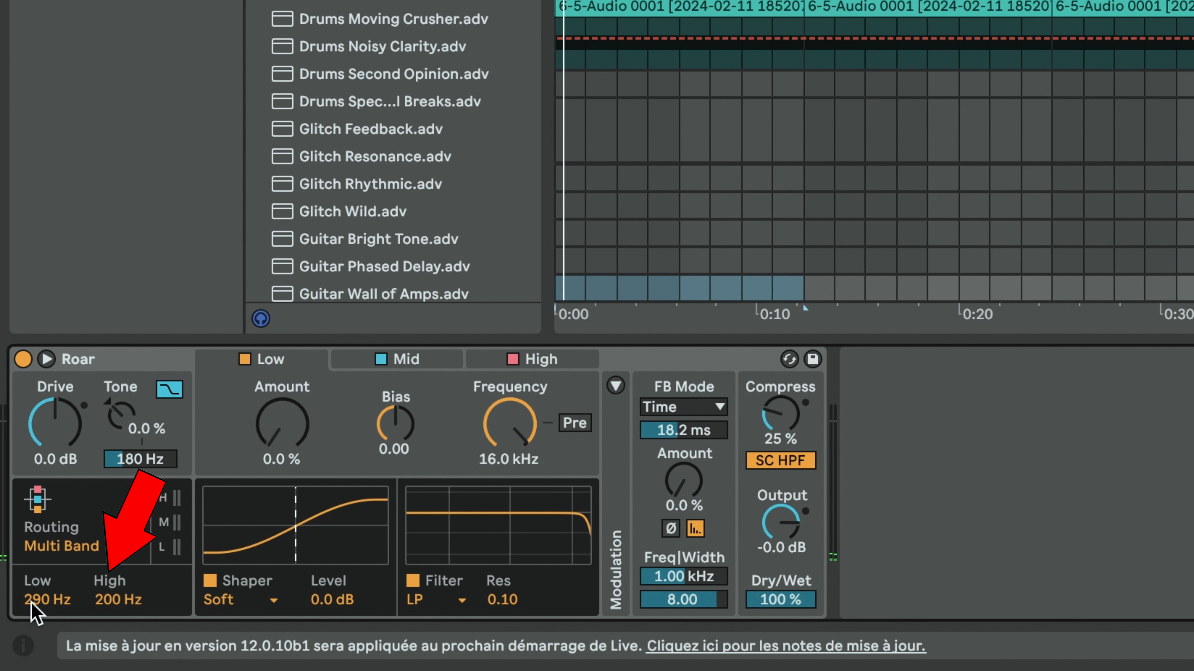
Adjust the High crossover frequency of Roar's Multi Band routing
left_click(94, 604)
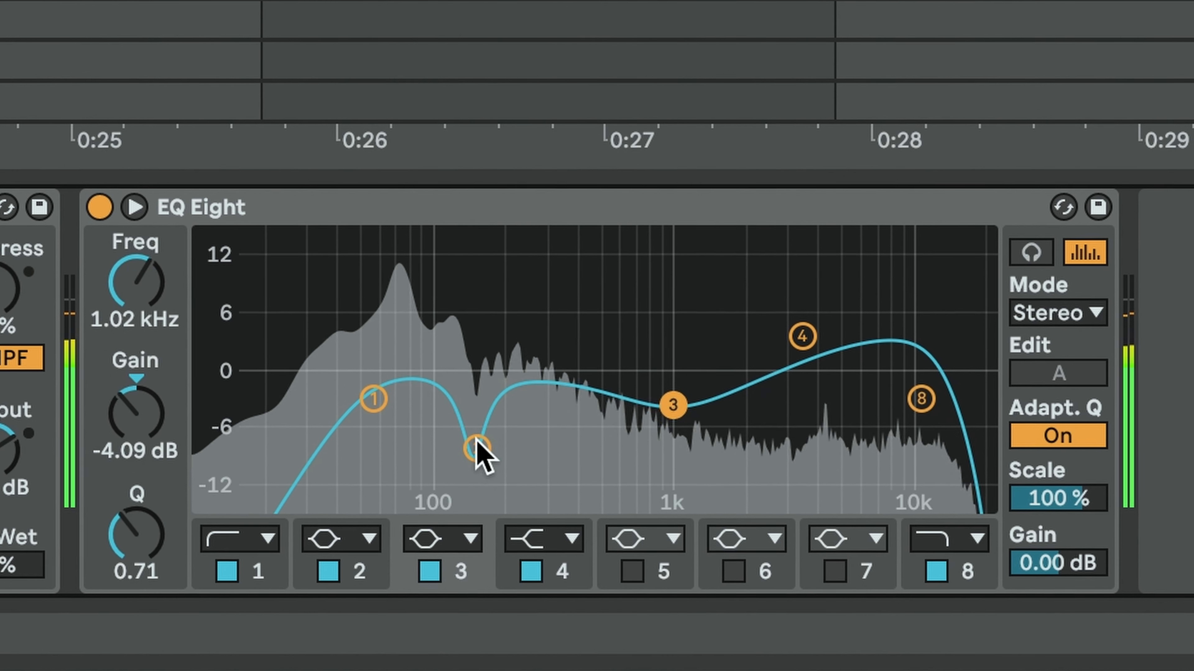
Reshape the EQ Eight curve by raising bands 2 and 3, placing band 3 at about 843 Hz and -1.36 dB
left_click_drag(474, 448, 474, 422)
left_click_drag(675, 401, 656, 379)
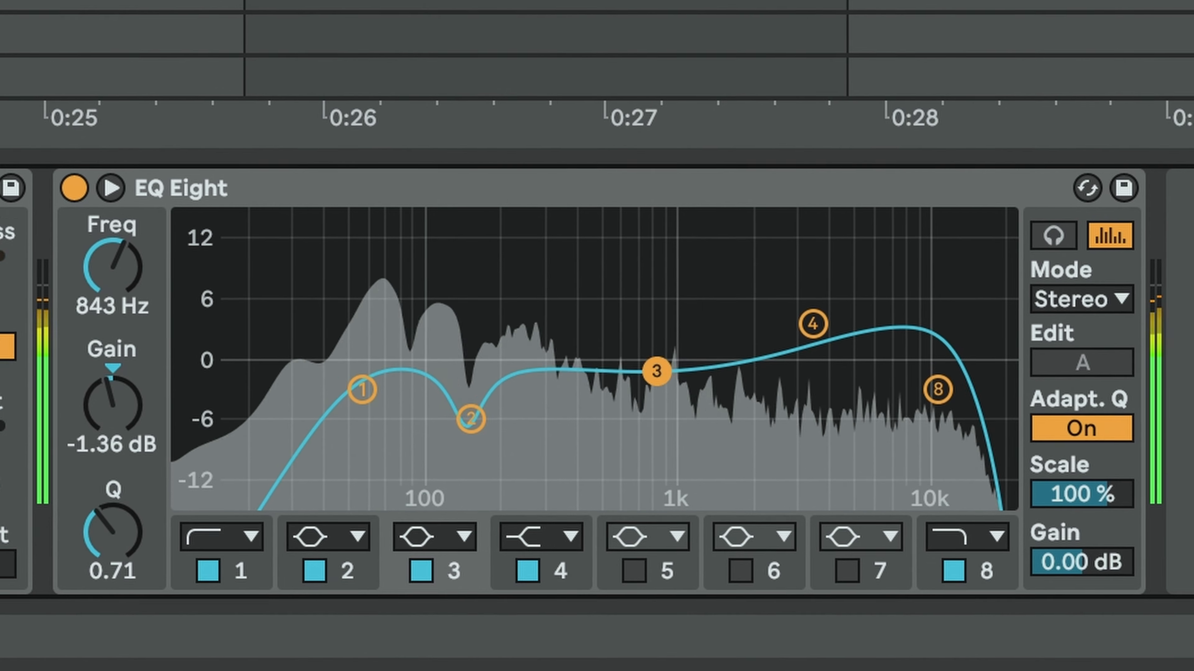
left_click_drag(474, 423, 432, 304)
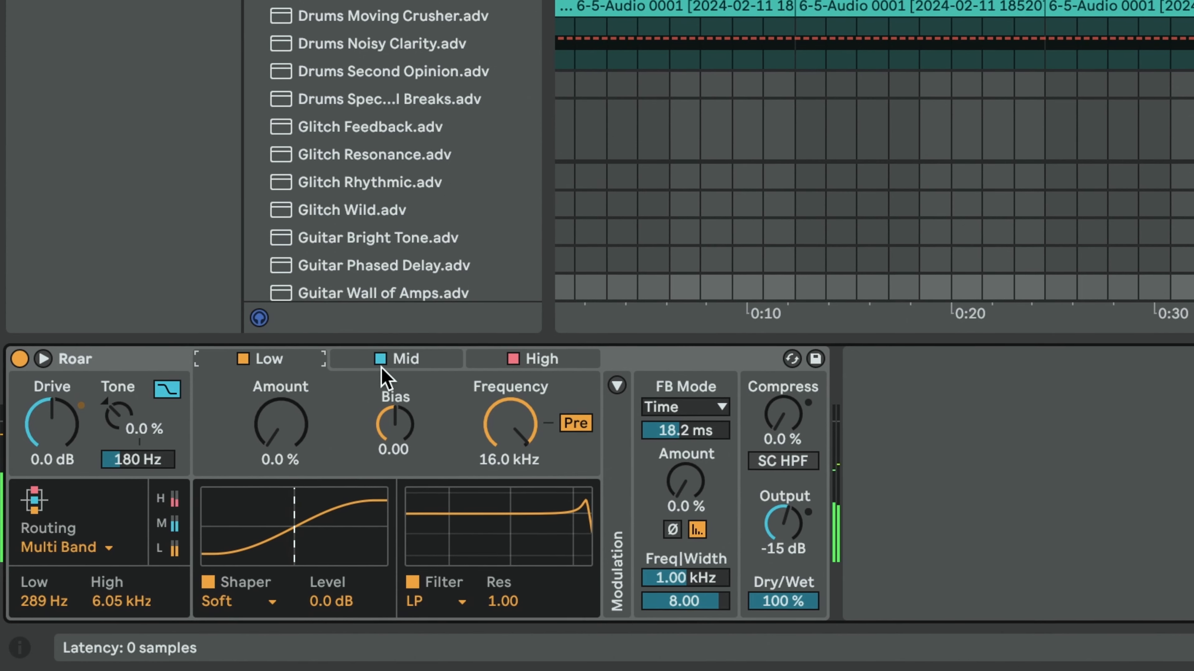
Deactivate Roar's Mid and High bands and raise the Low band's Amount to about 44 %
left_click(526, 358)
left_click(517, 358)
left_click(297, 359)
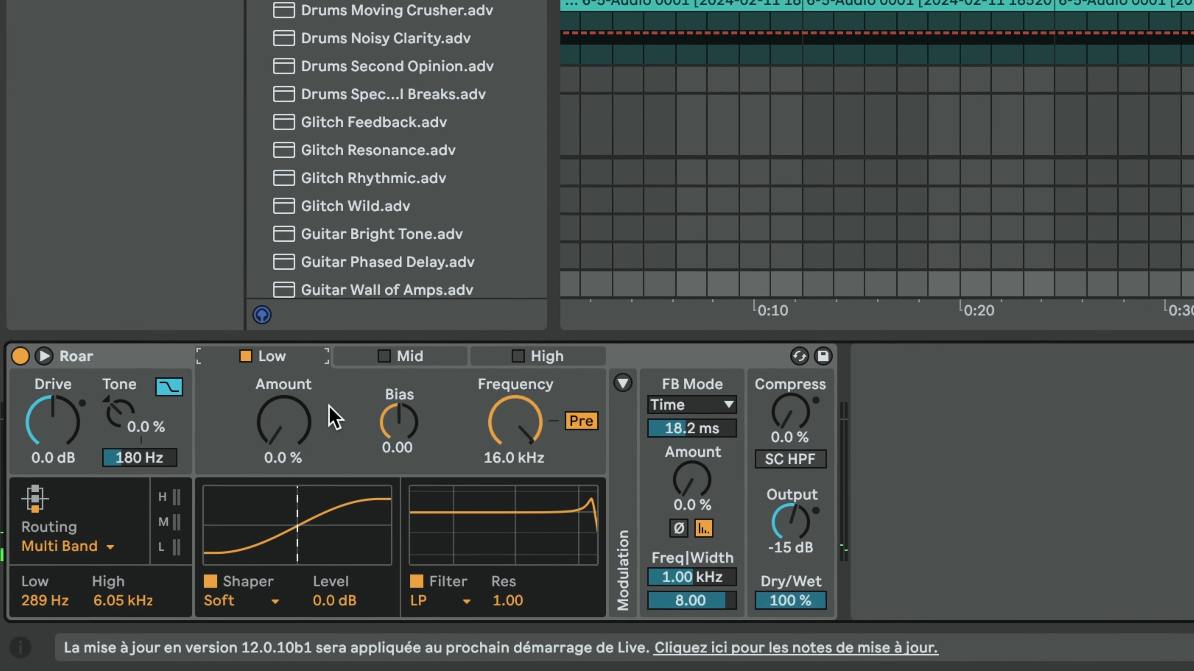
left_click_drag(277, 440, 276, 393)
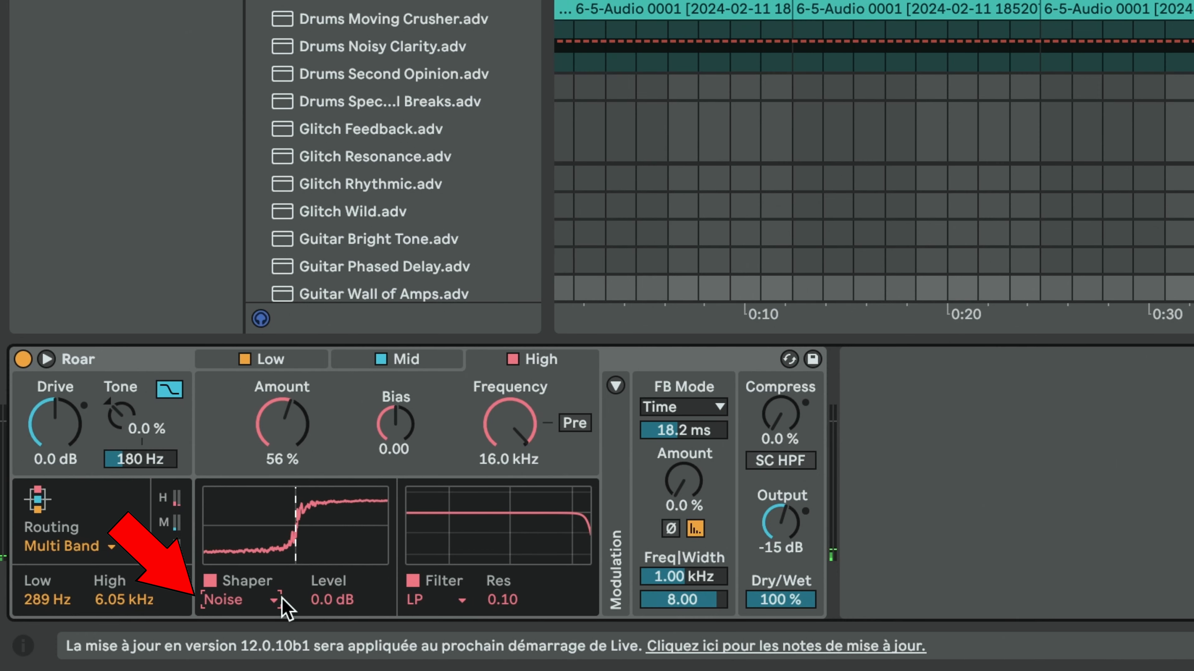
Choose Noise Injection as the shaper for Roar's High band
left_click(274, 599)
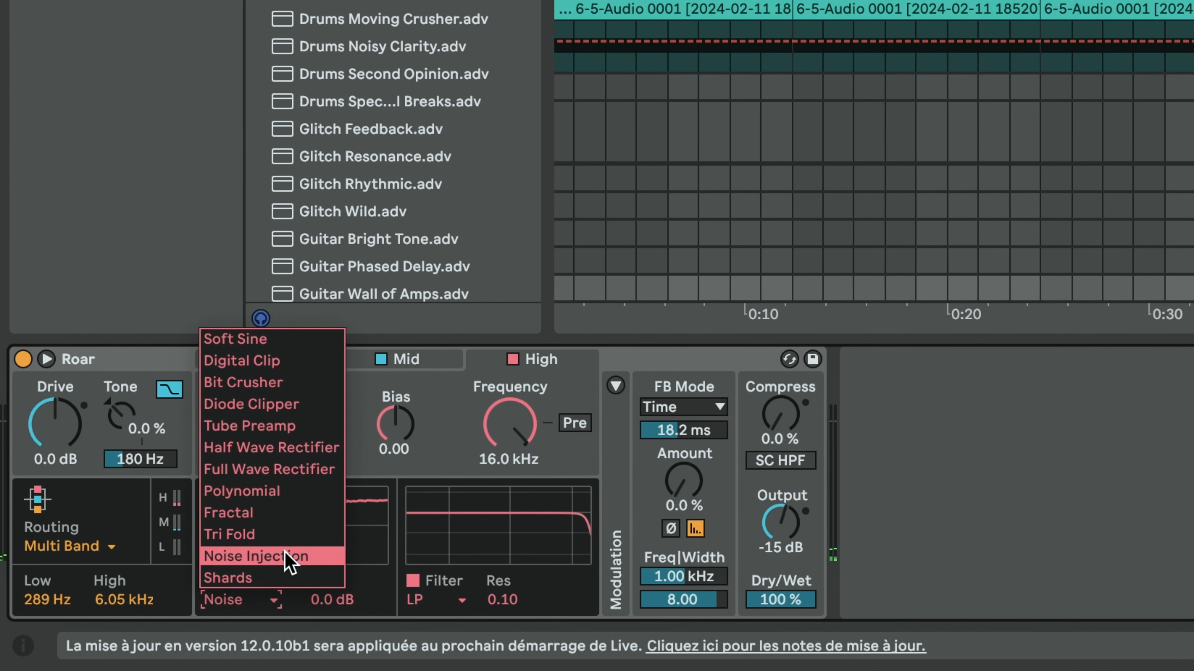
left_click(258, 556)
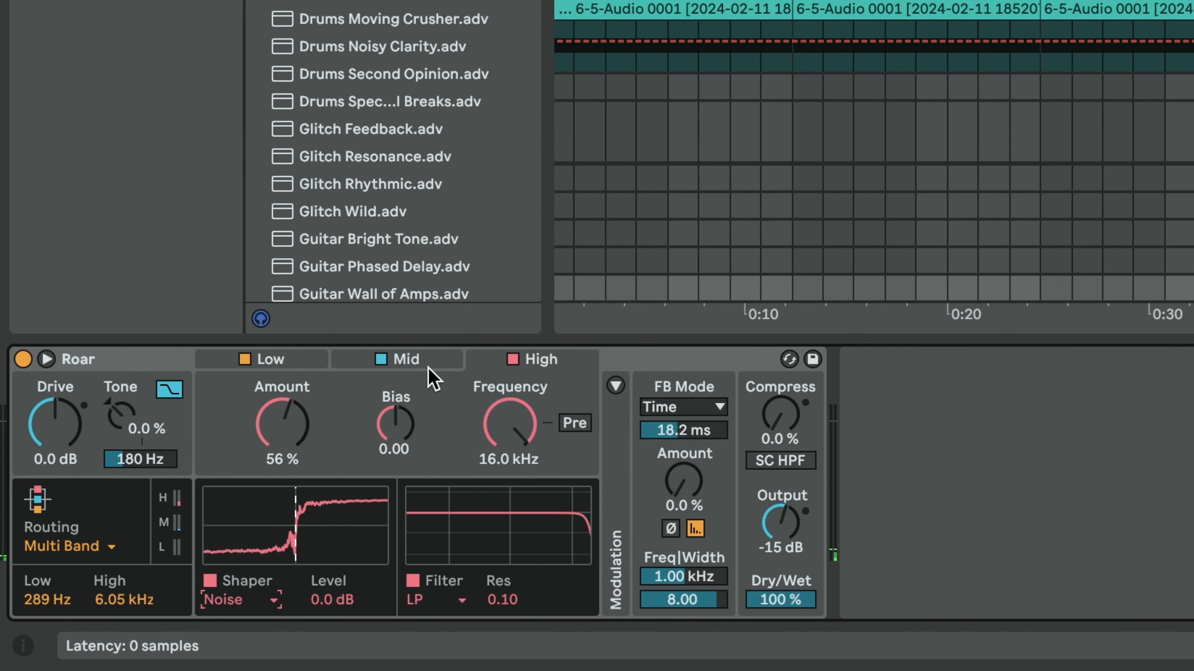
Examine the shaper types available for Roar's Low band
left_click(420, 357)
left_click(311, 362)
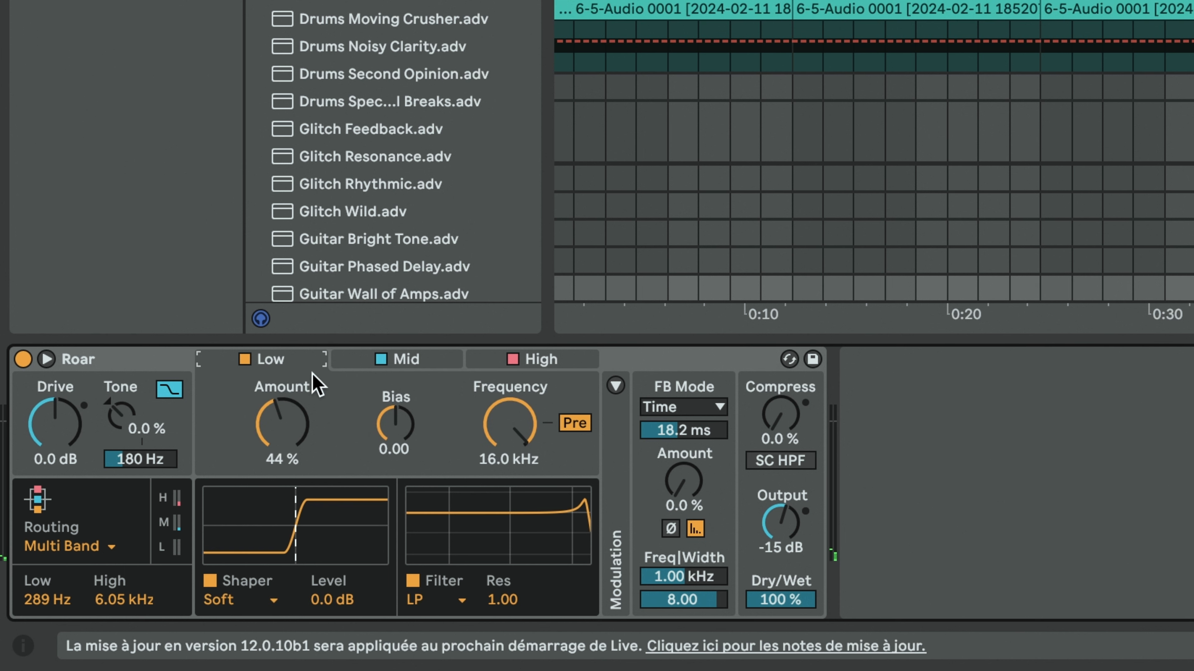
left_click(249, 603)
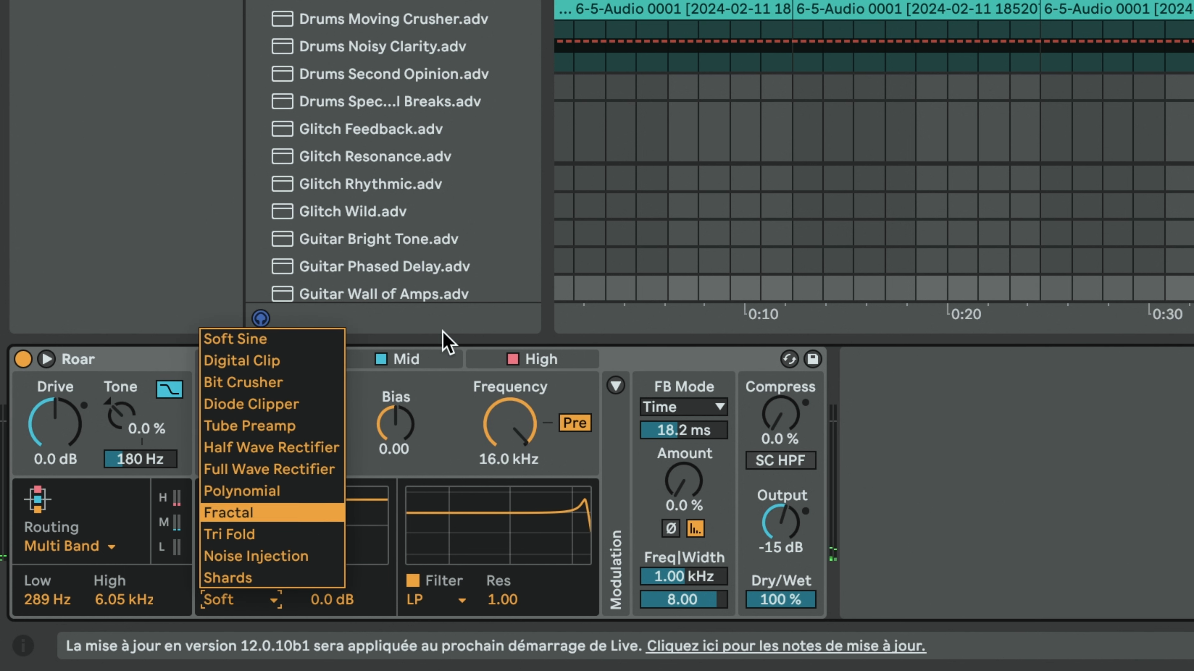
Keep the Diode shaper on Roar's Mid band and set its Amount to about 51 %
left_click(432, 358)
left_click(437, 360)
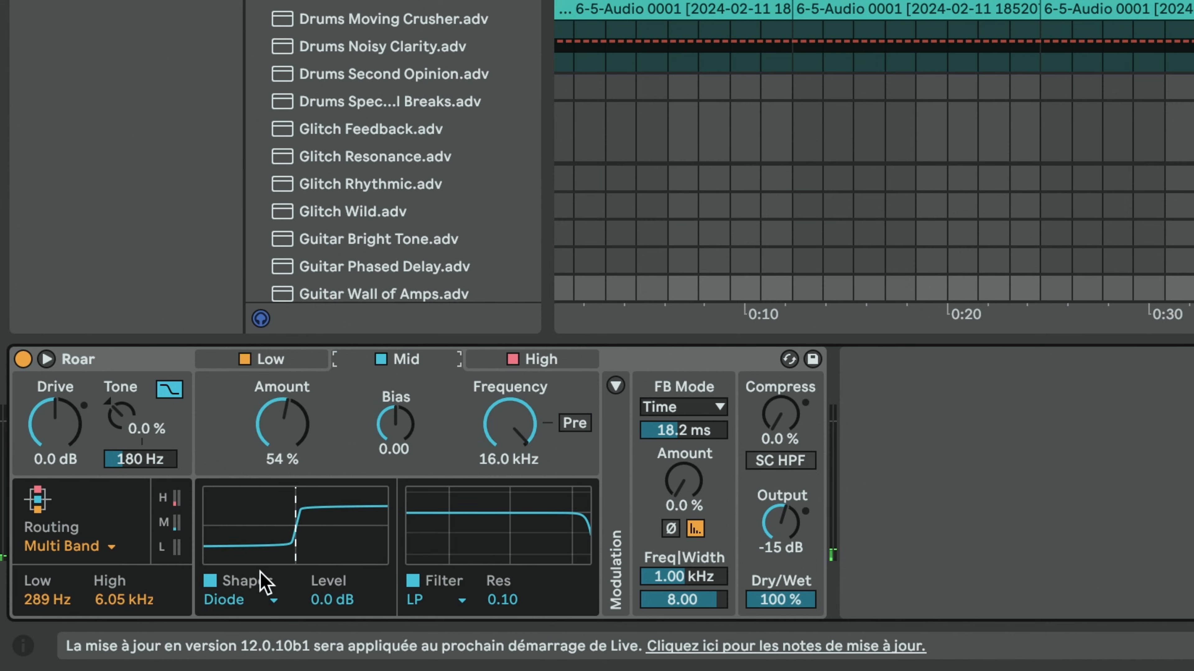
left_click(252, 604)
left_click(283, 409)
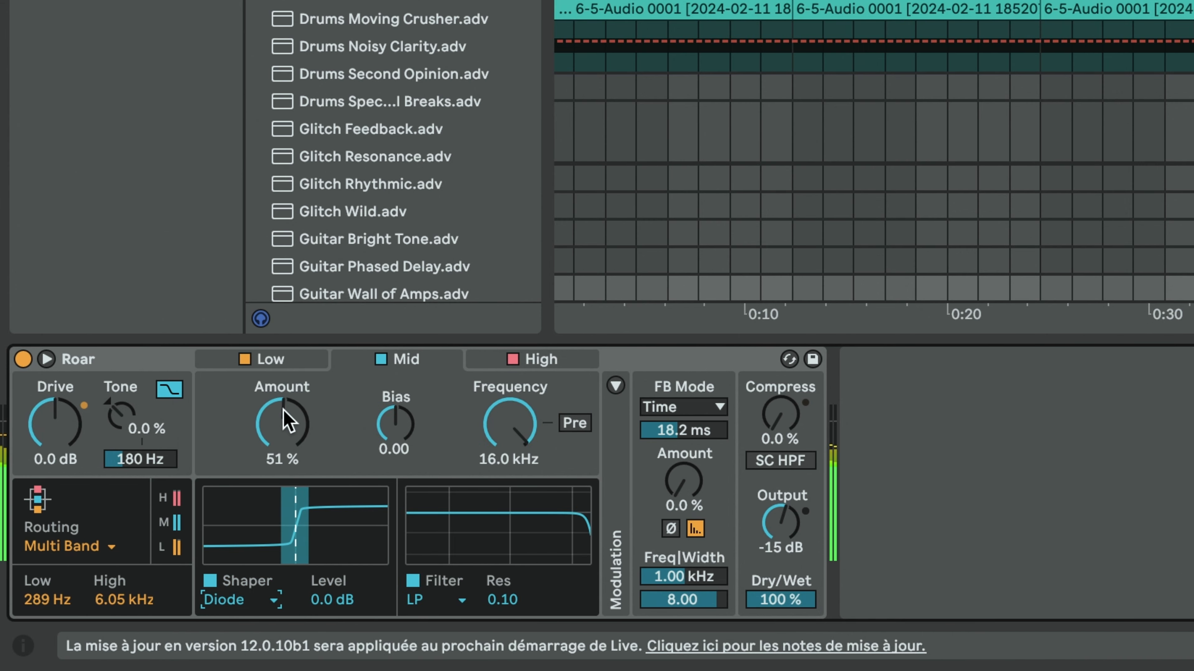
Toggle the Multi Band Roar off and on during playback to compare the dry and processed sound
left_click(22, 359)
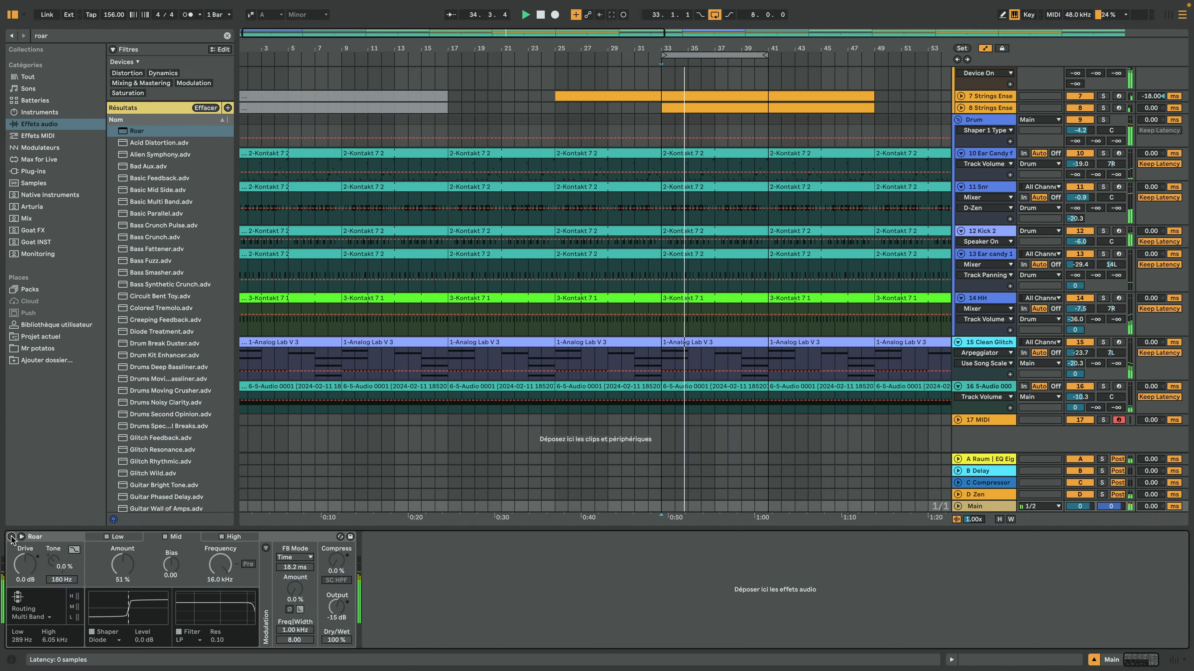
left_click(11, 537)
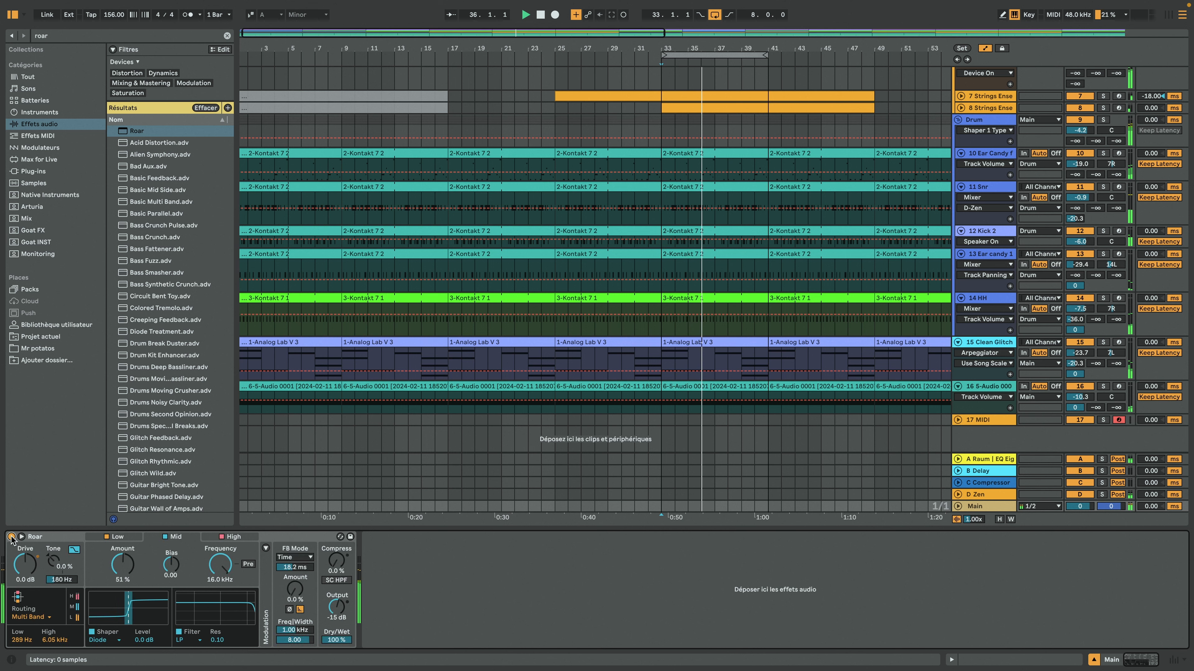
left_click(11, 536)
left_click(11, 537)
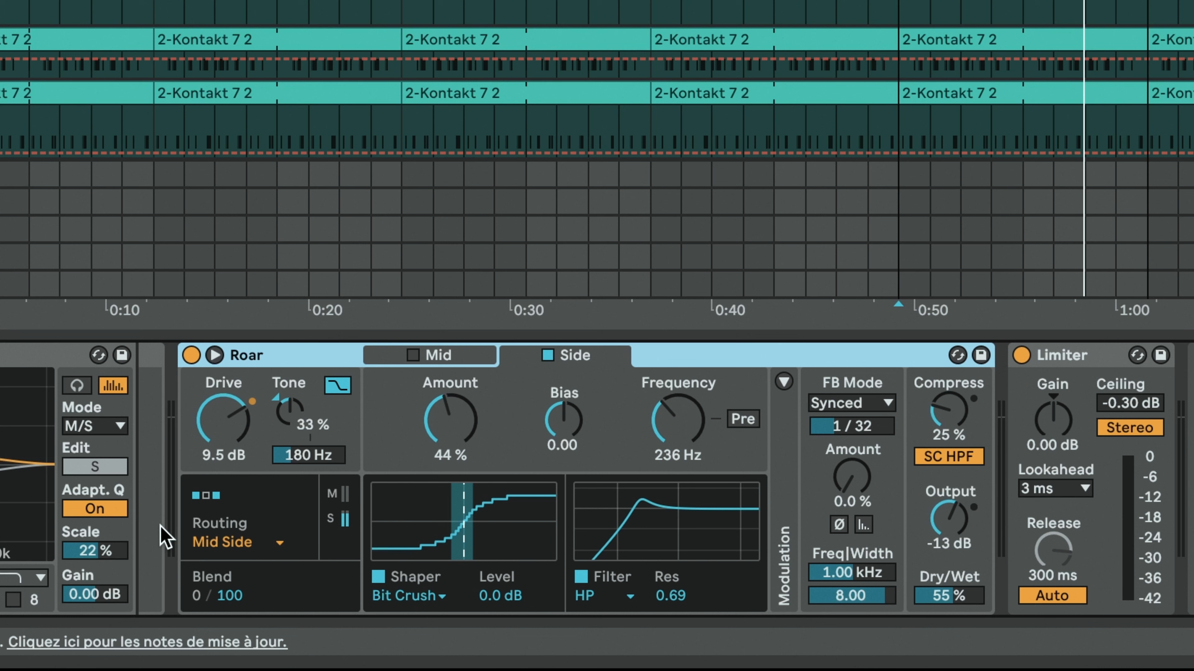
Use Mid Side routing in Roar, raise the Side stage's Amount to 56 % and toggle the device for comparison
left_click(381, 616)
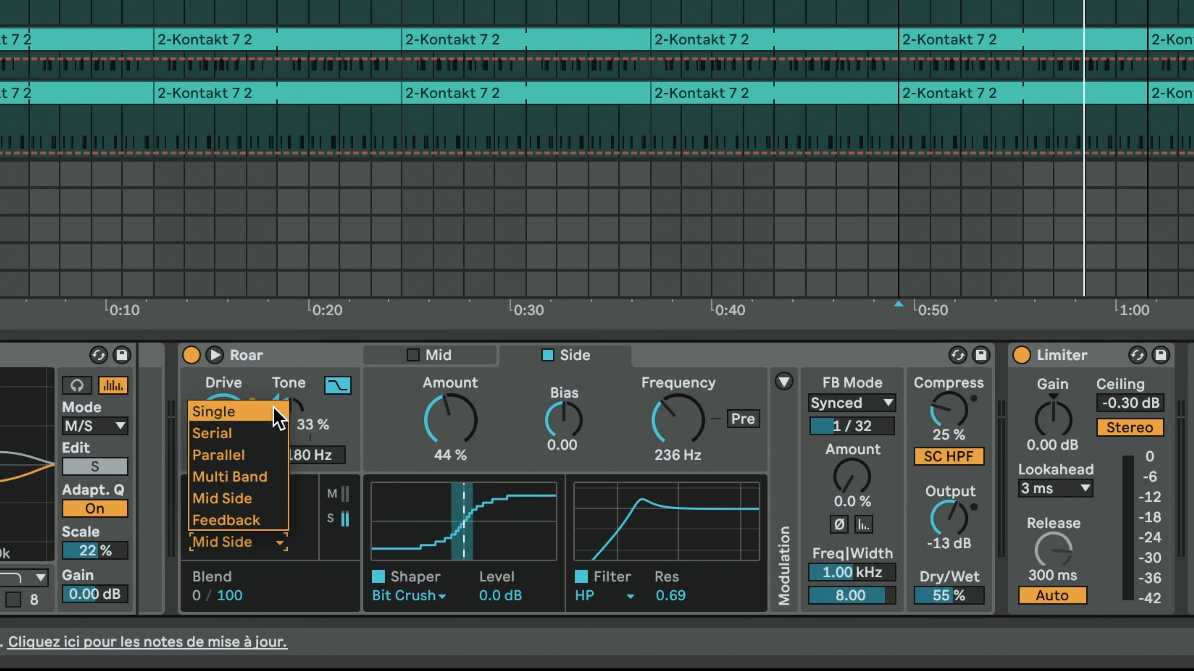
left_click(263, 493)
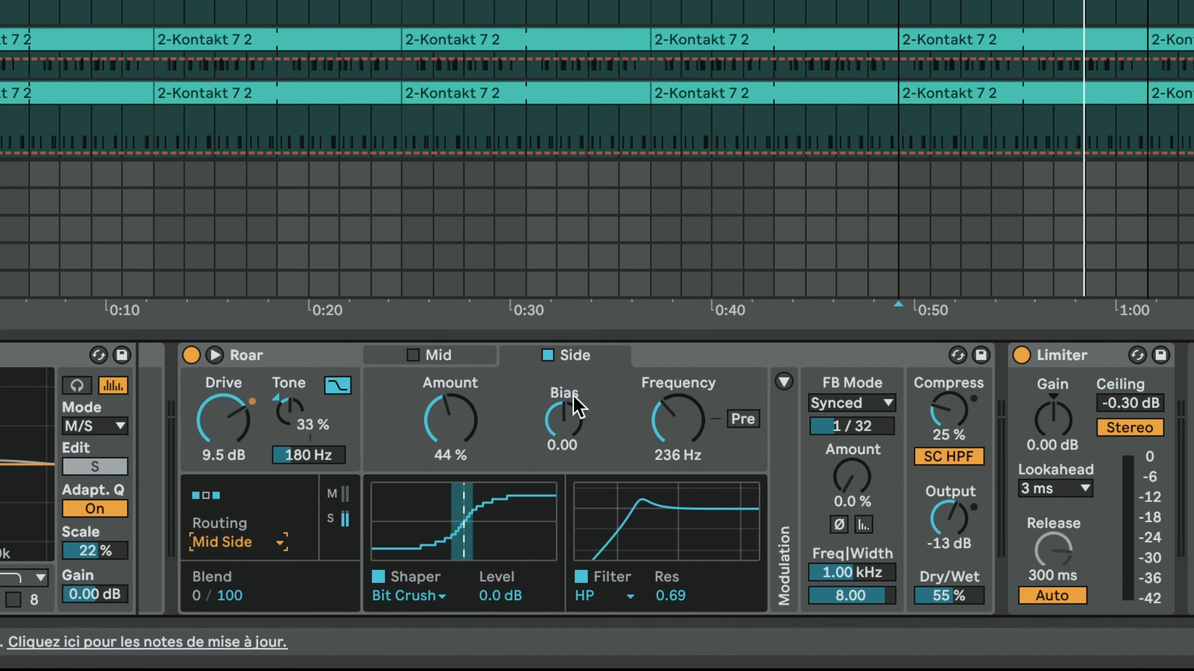
left_click_drag(450, 418, 450, 393)
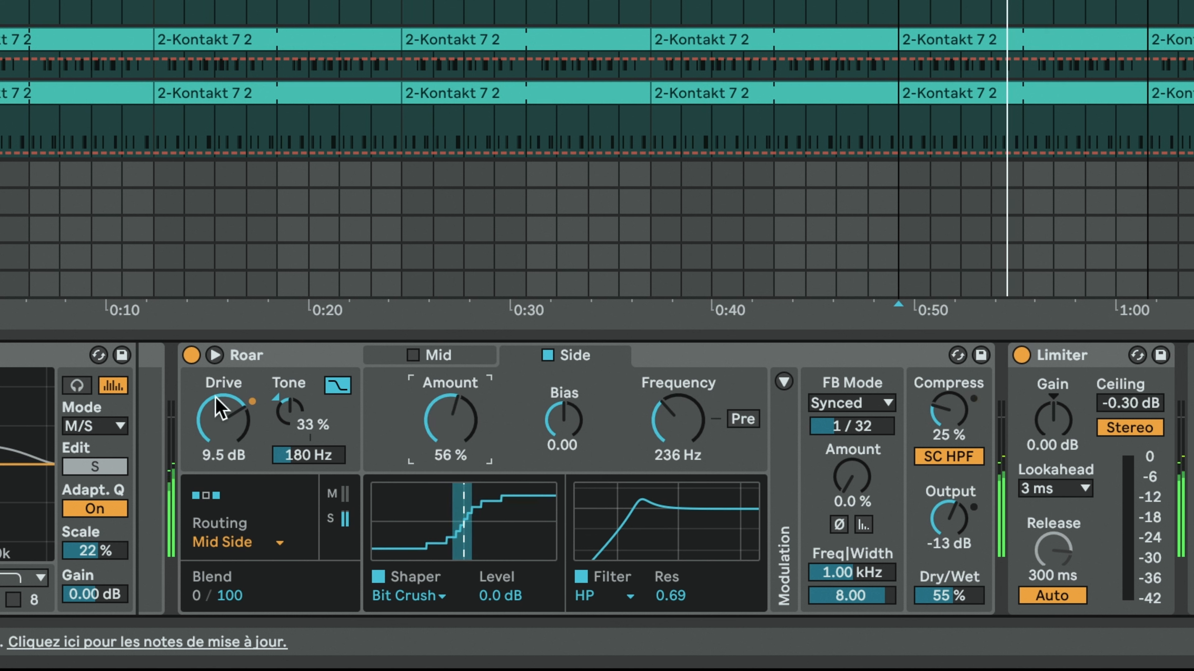
left_click(190, 356)
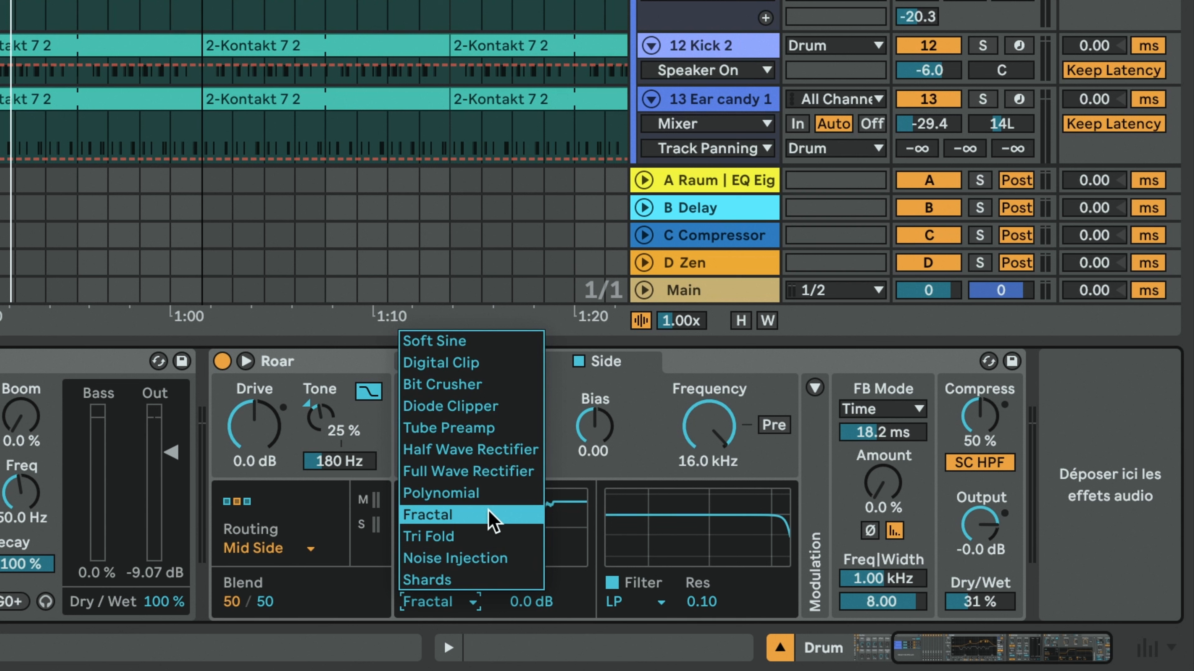
Set the Drum group's Roar shapers to Fractal for the Side stage and Tube Preamp for the Mid stage
left_click(492, 518)
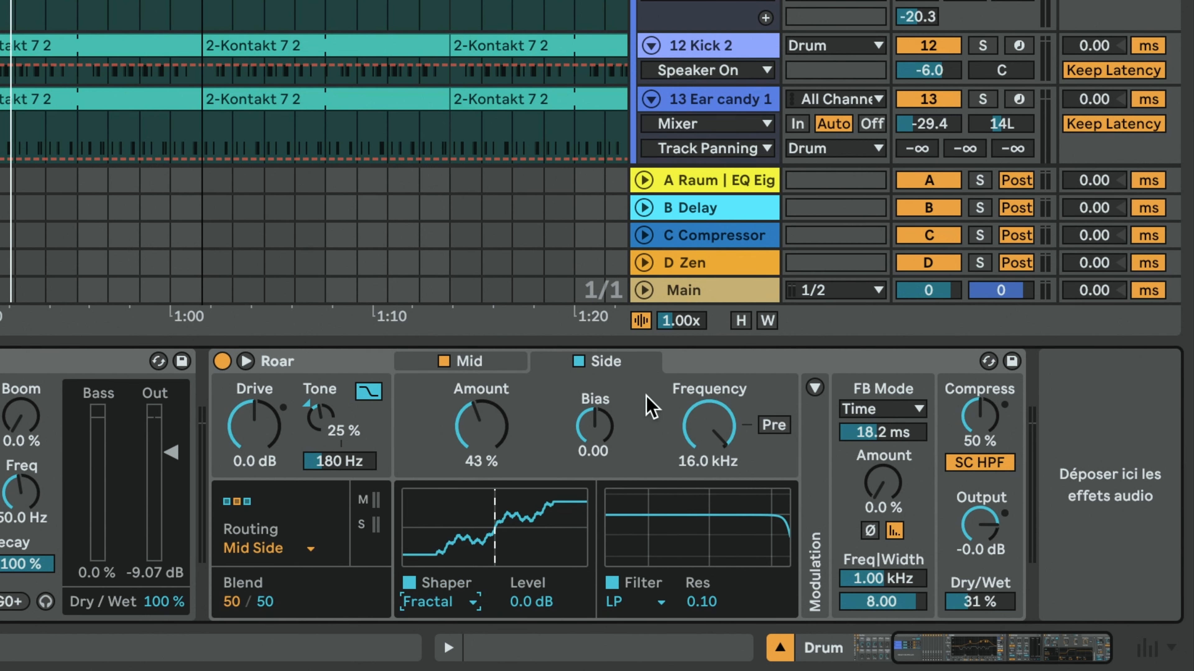
key("space")
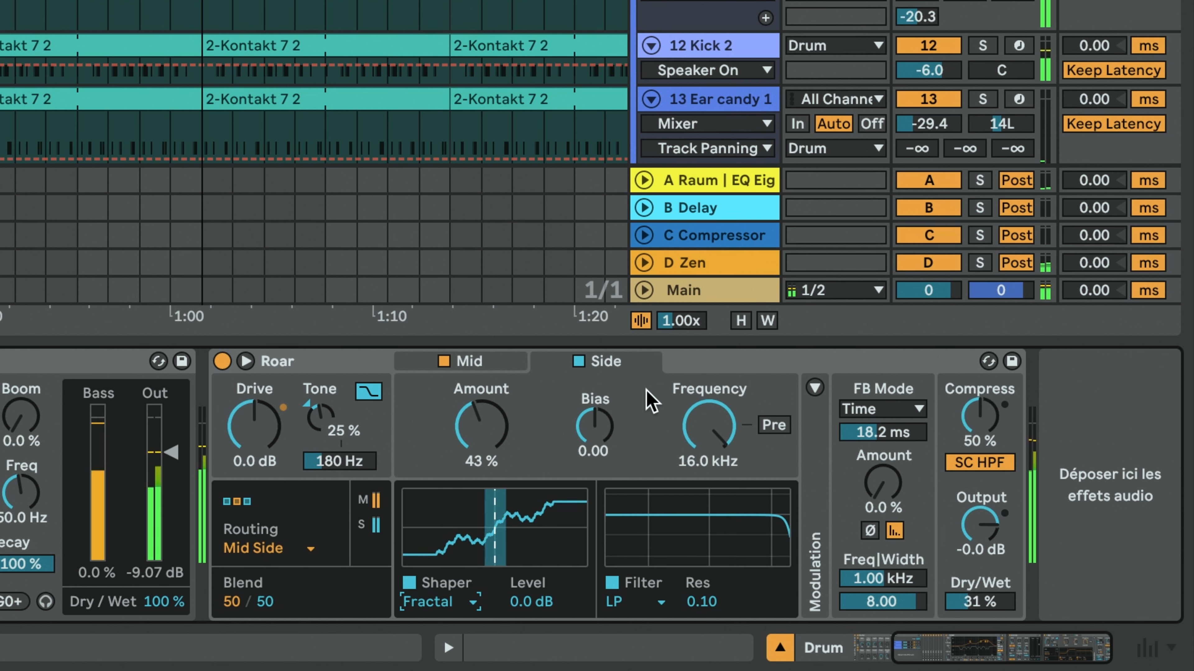
left_click(505, 361)
left_click(463, 601)
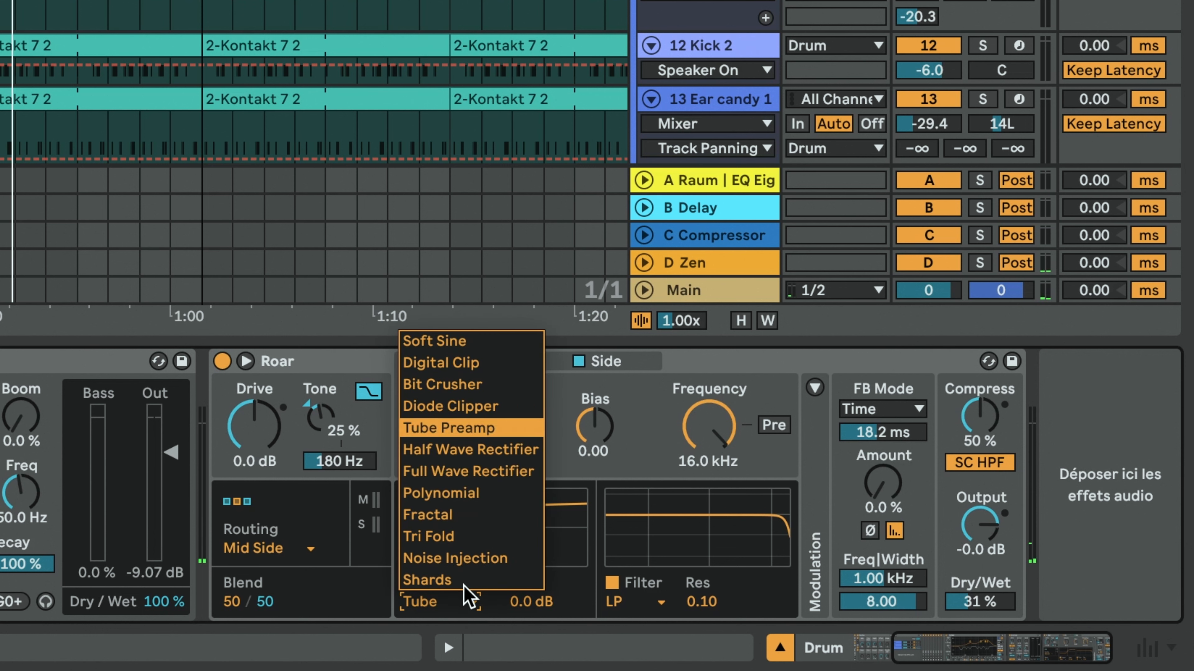
left_click(513, 427)
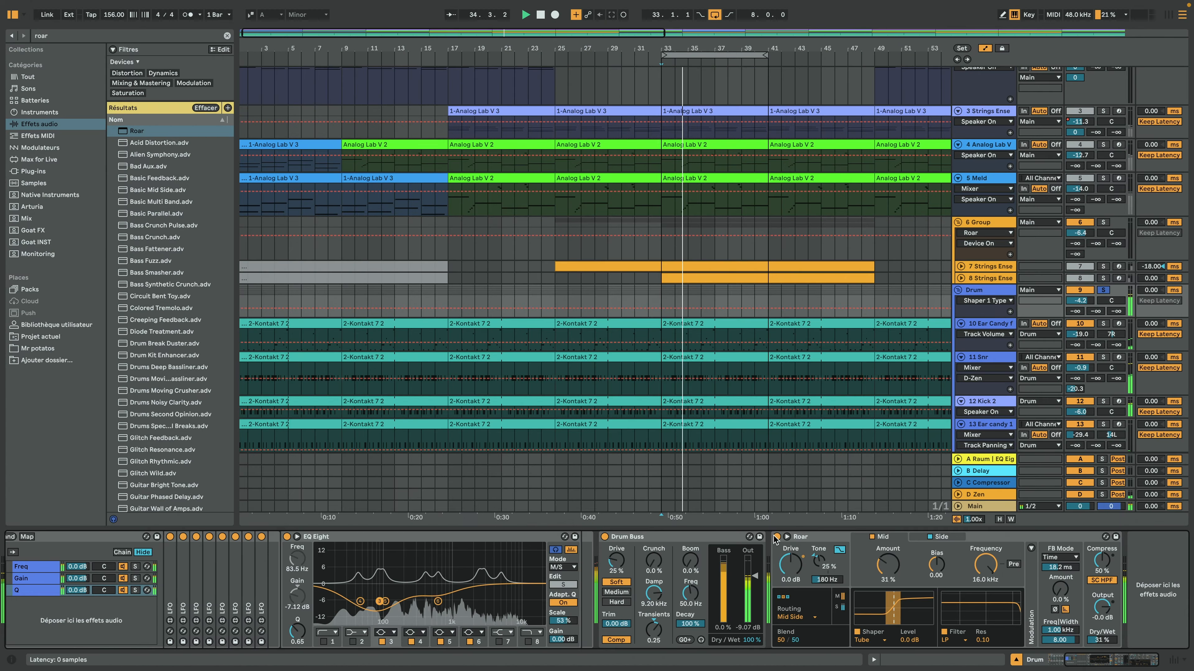
Compare the Drum group's sound with and without Roar by toggling the device during playback
left_click(777, 536)
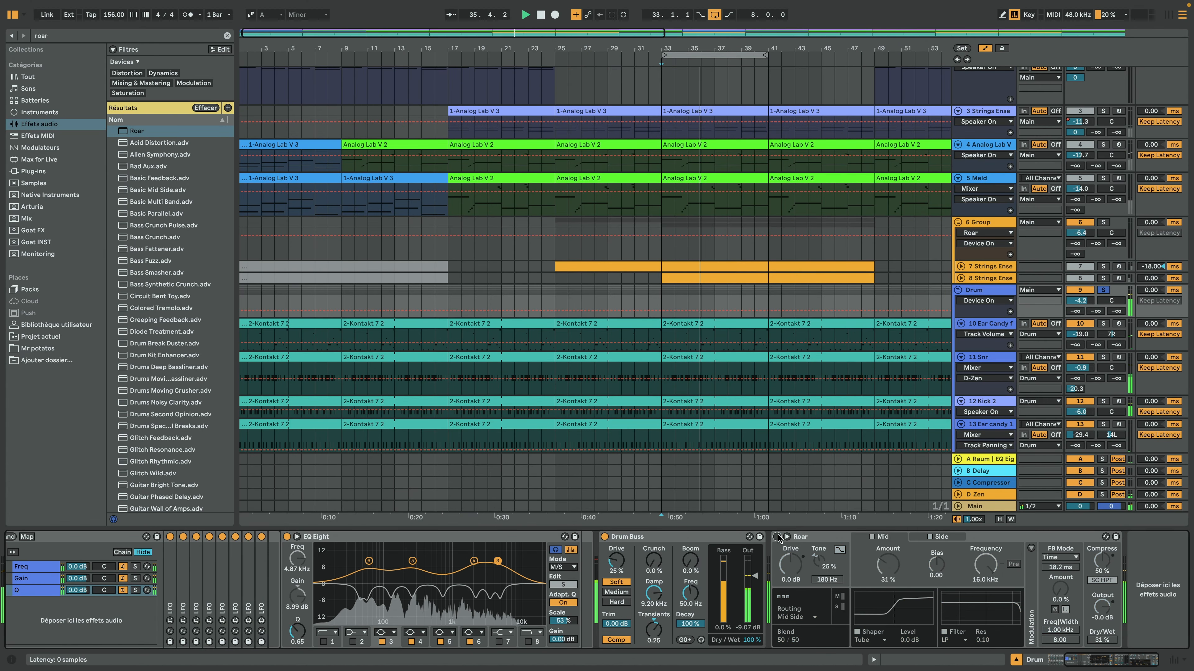
left_click(776, 536)
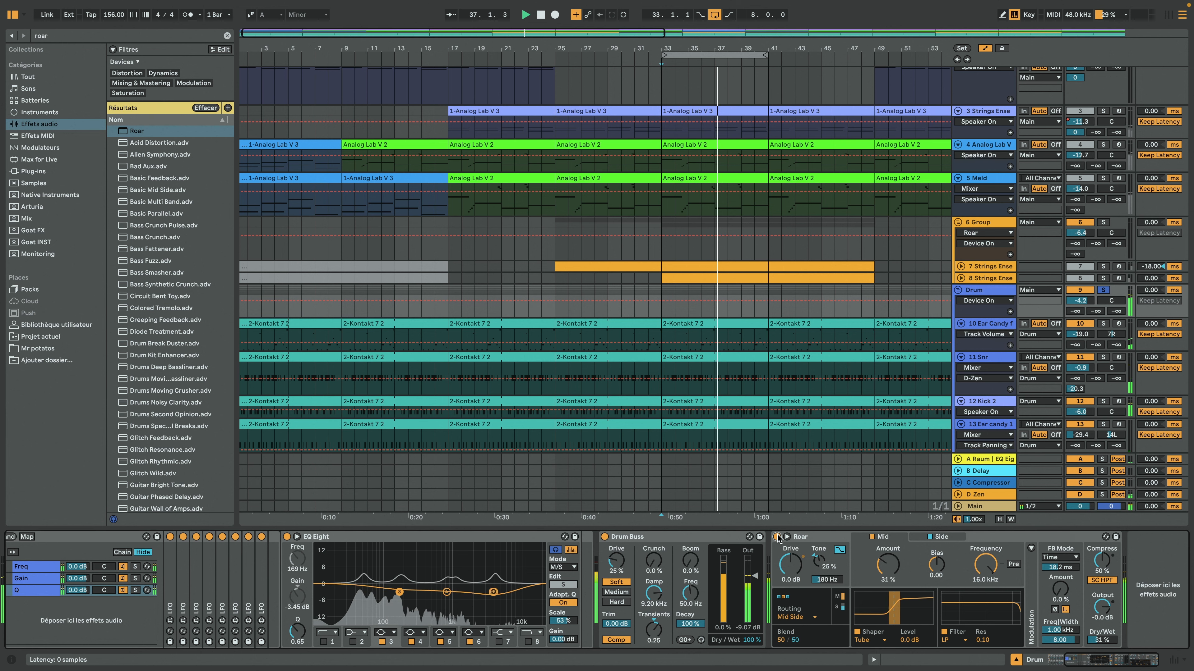
left_click(777, 536)
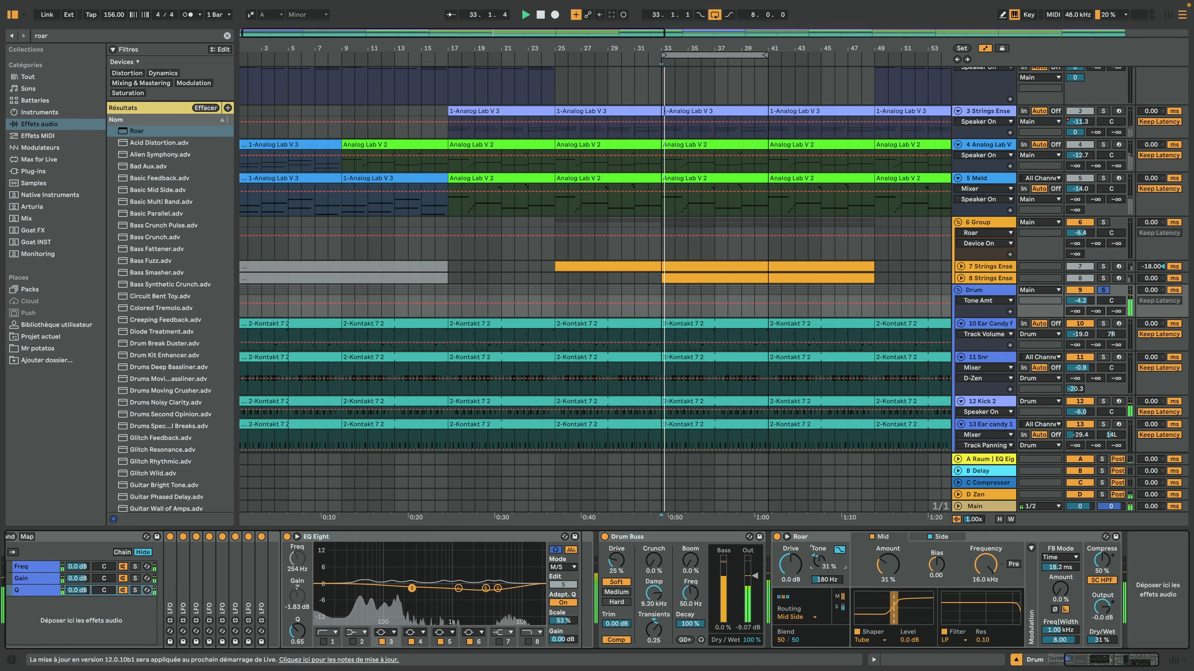
Raise the Tone amount of the Drum group's Roar to about 53 % and select its Dry/Wet control
left_click_drag(819, 561, 819, 503)
mouse_move(323, 421)
left_mouse_down()
mouse_move(323, 505)
mouse_move(323, 387)
mouse_move(323, 407)
left_mouse_up()
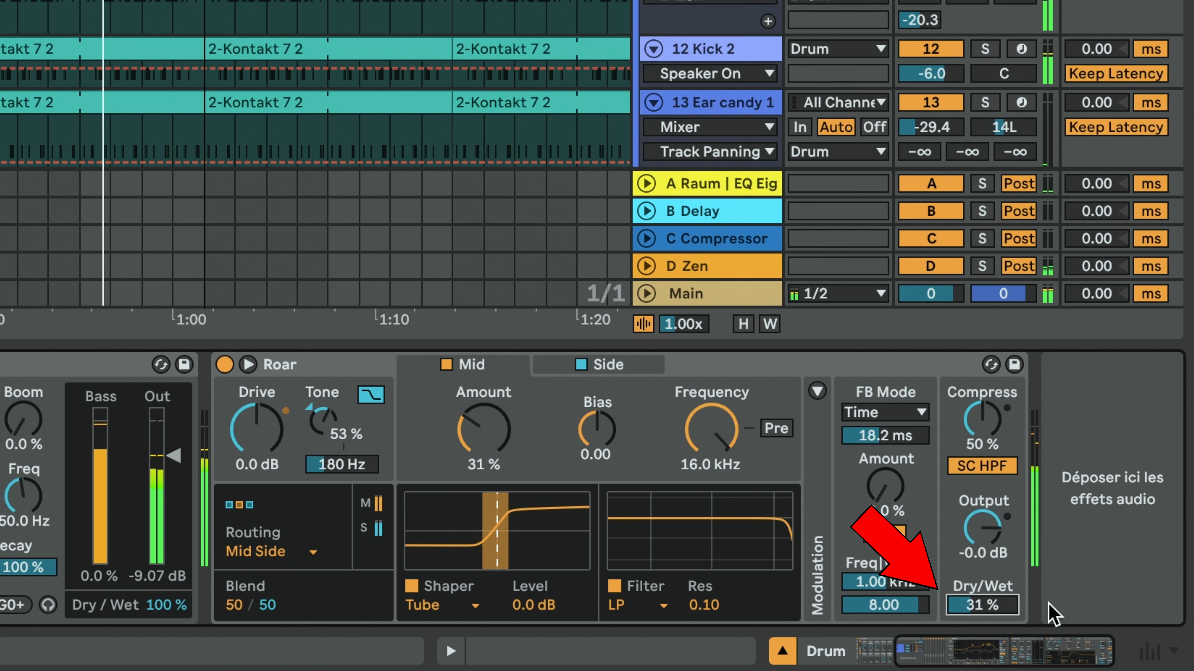
left_click(997, 588)
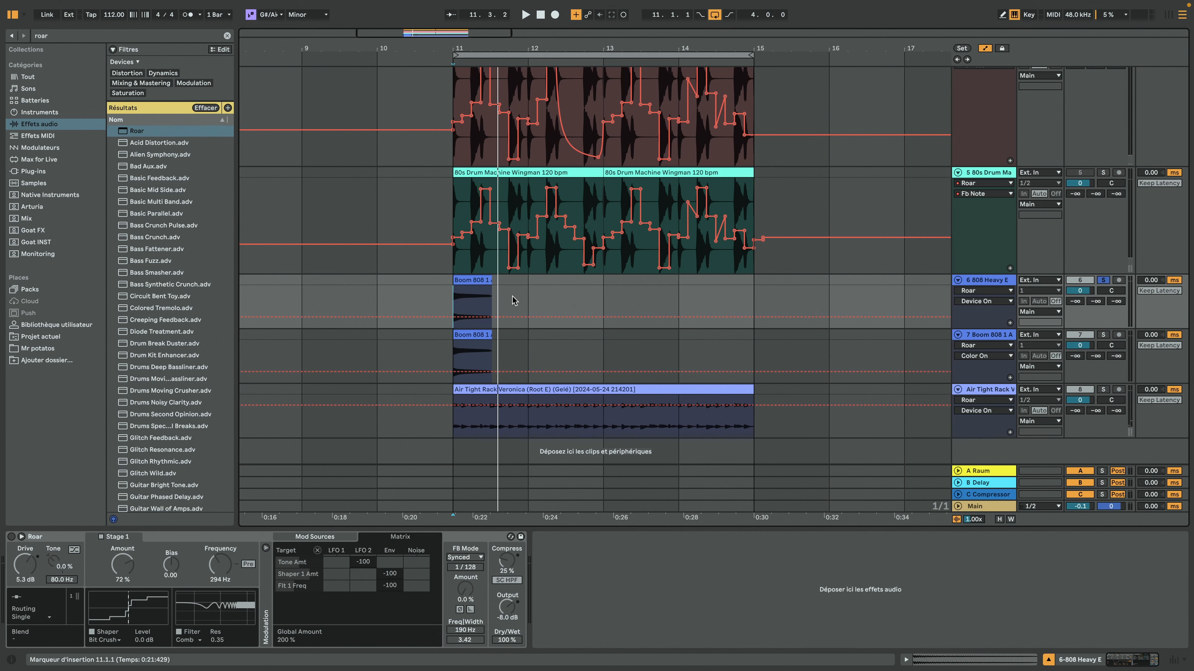
Play the 808 track and examine the Bit Crusher shaper and Comb filter settings of its Roar
key("space")
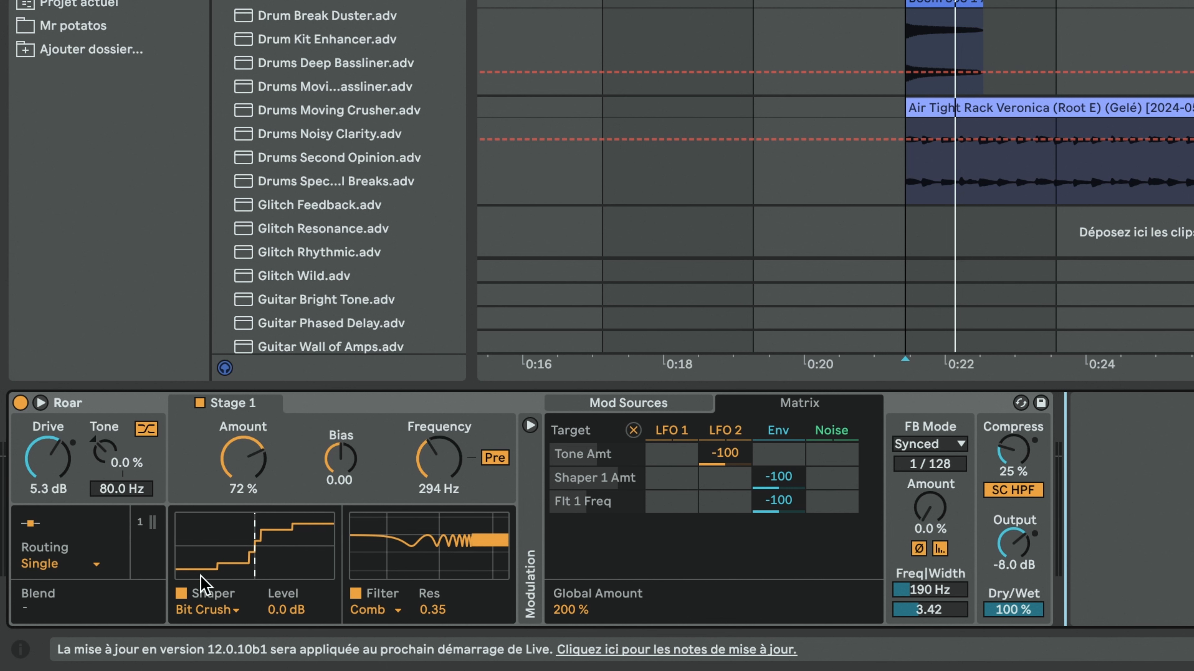
left_click(206, 610)
left_click(216, 614)
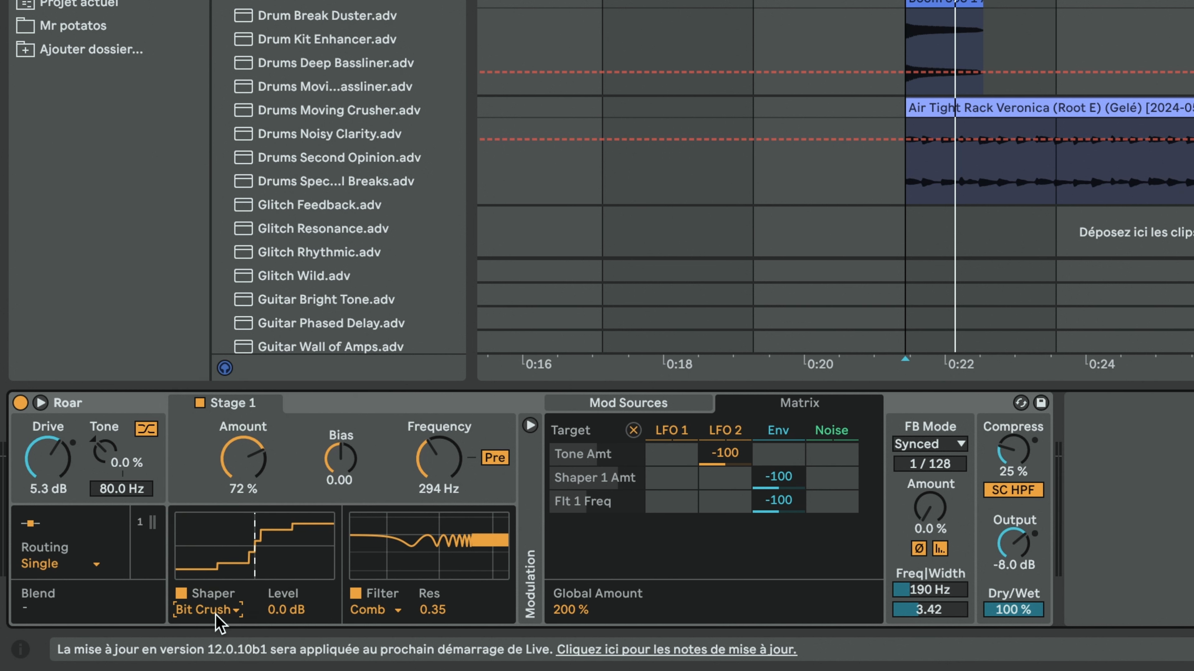
left_click(376, 611)
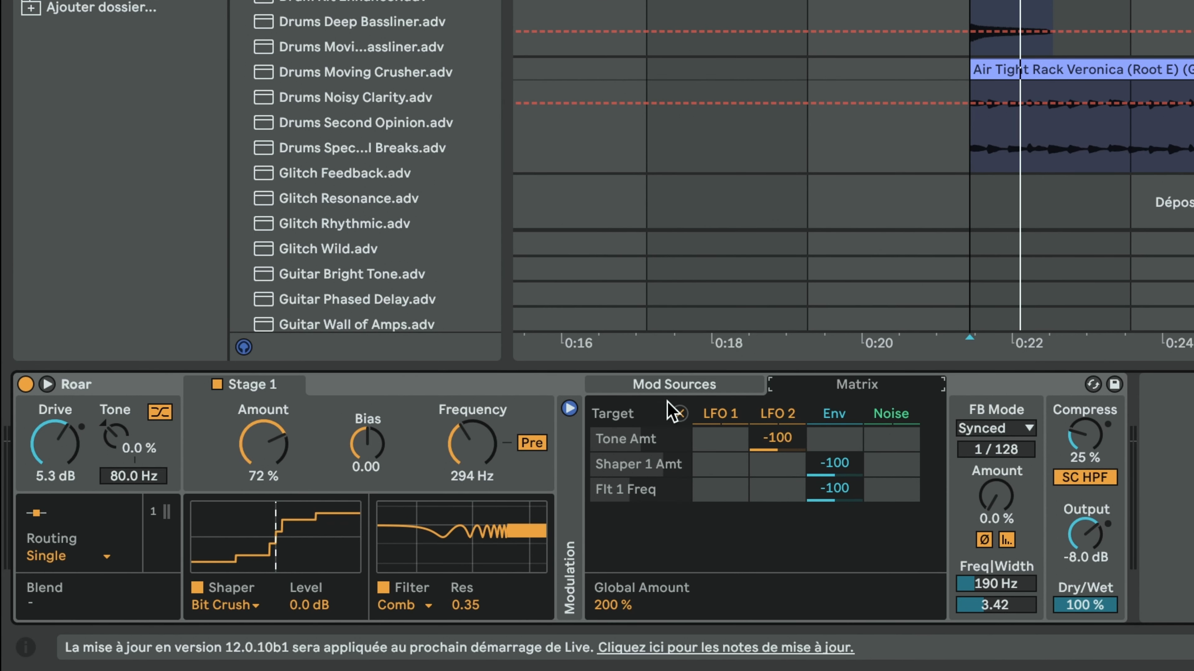
Examine Roar's LFO 2 and envelope modulation sources, return to the modulation matrix and play the 808 track
left_click(319, 538)
left_click(704, 419)
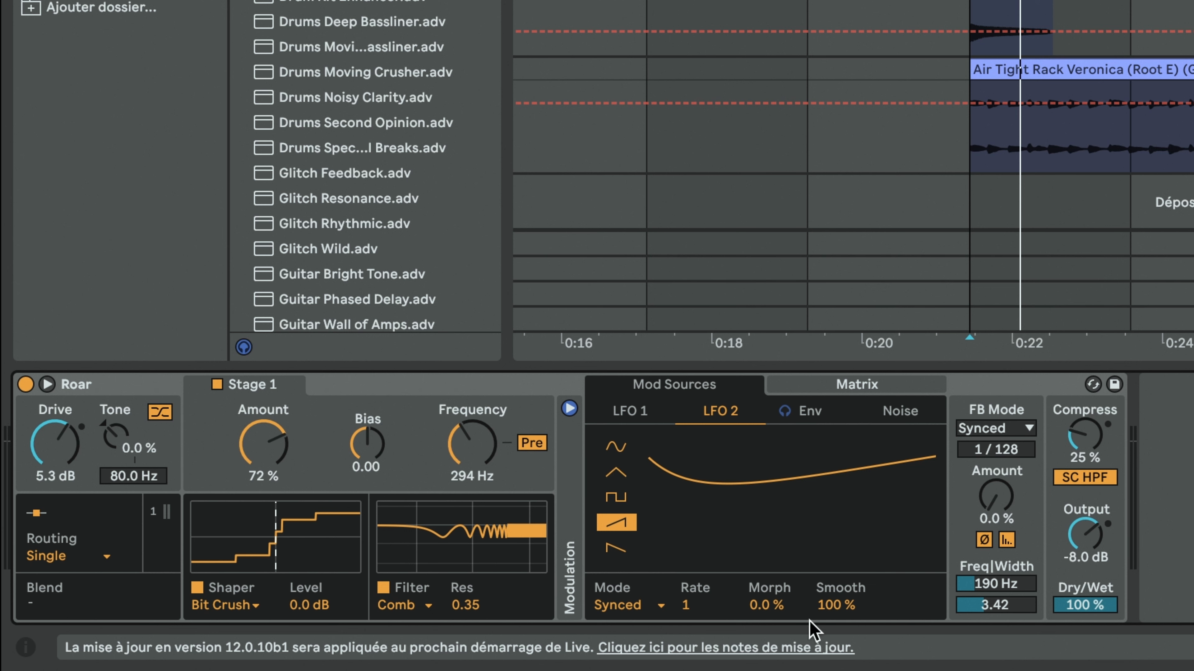
left_click(810, 412)
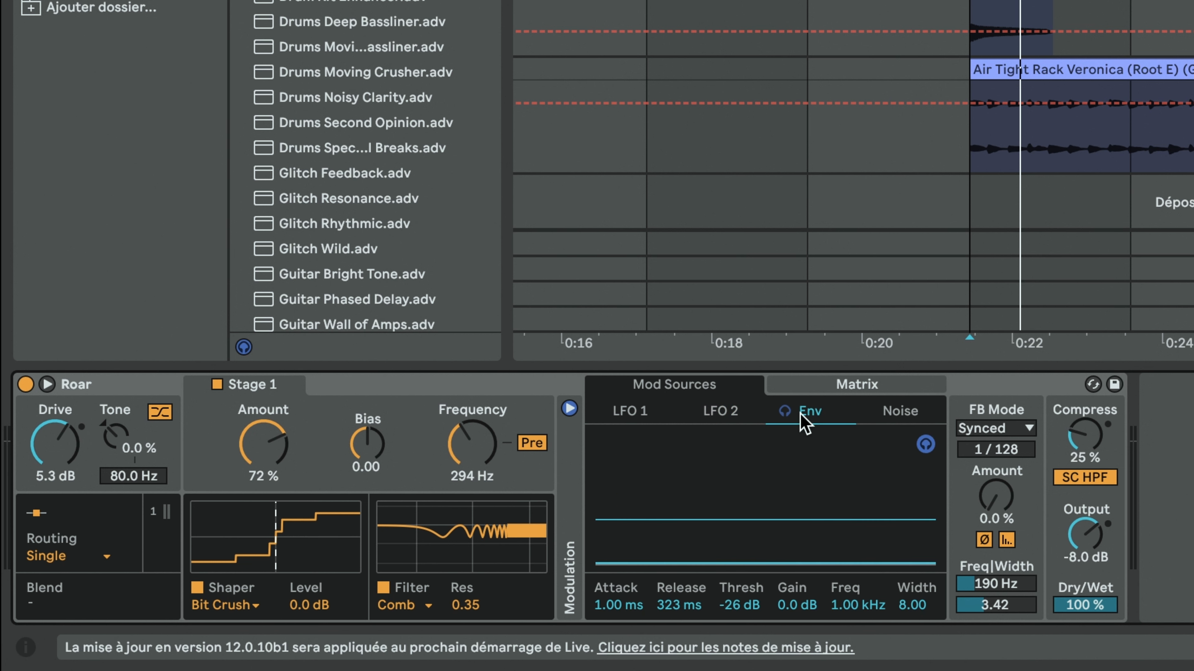
left_click(925, 445)
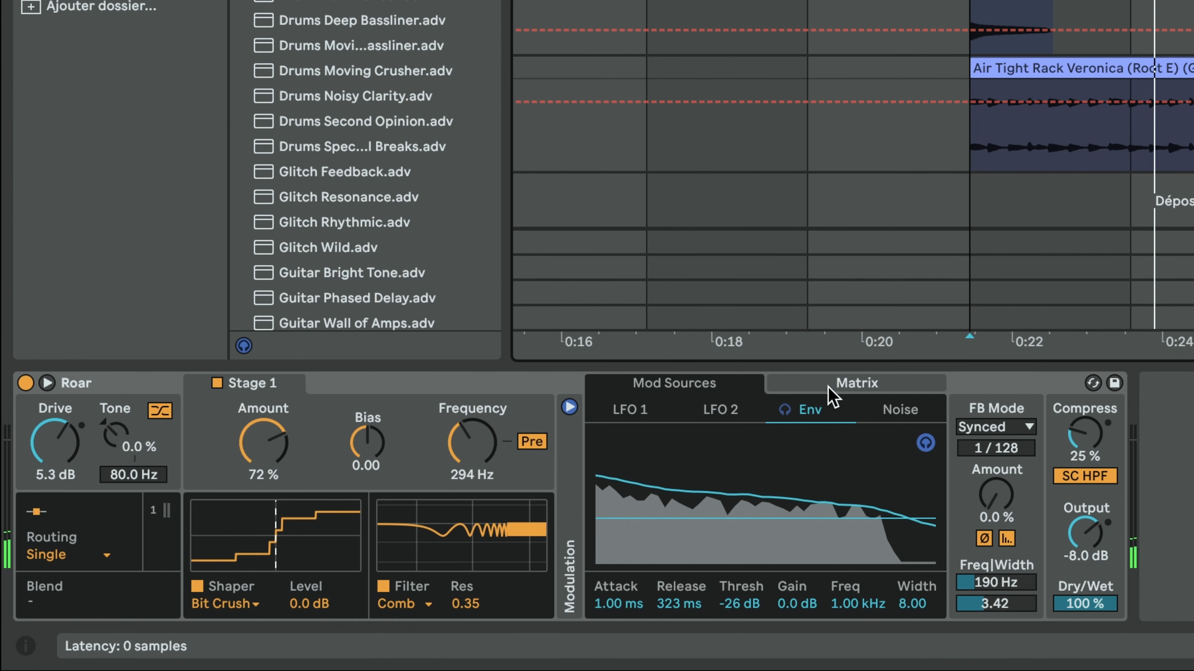
left_click(836, 383)
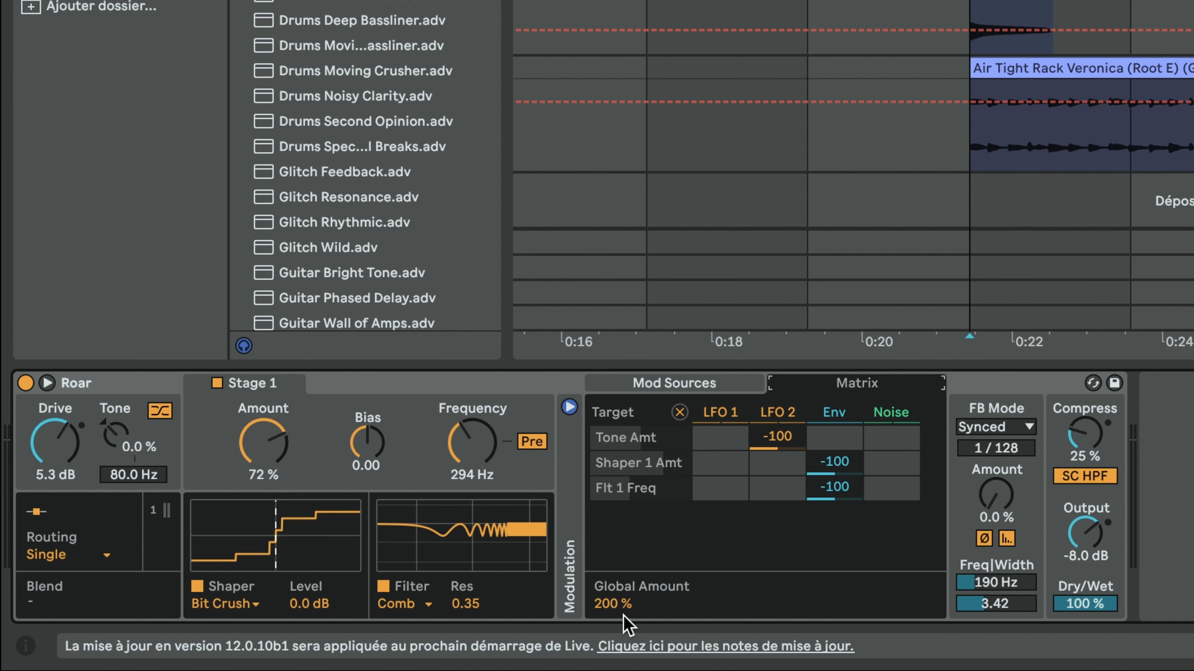
key("space")
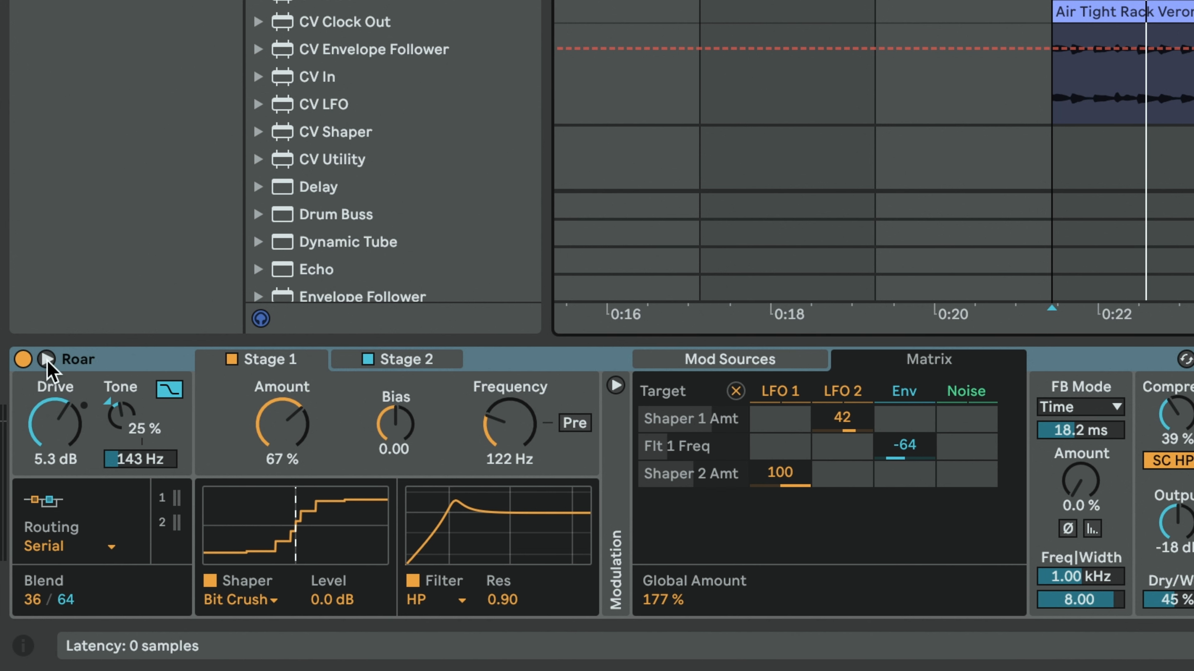
Expand the Serial-routed Roar and switch its Noise modulation type through Wander, S & H and Brown
left_click(47, 360)
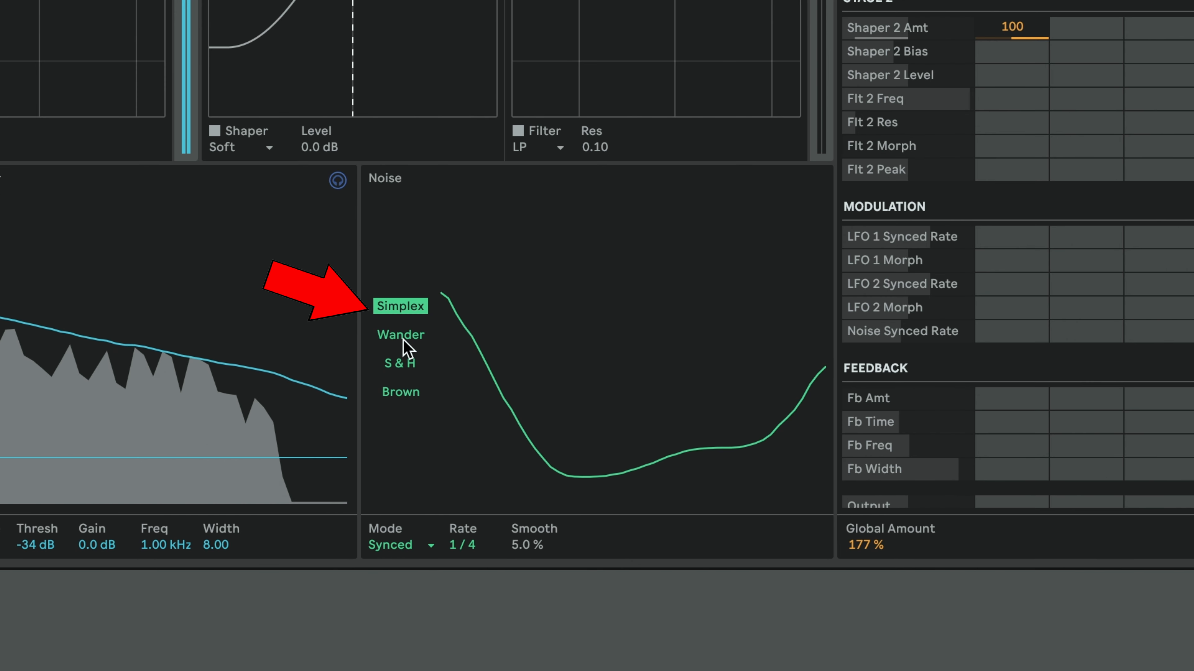
left_click(400, 335)
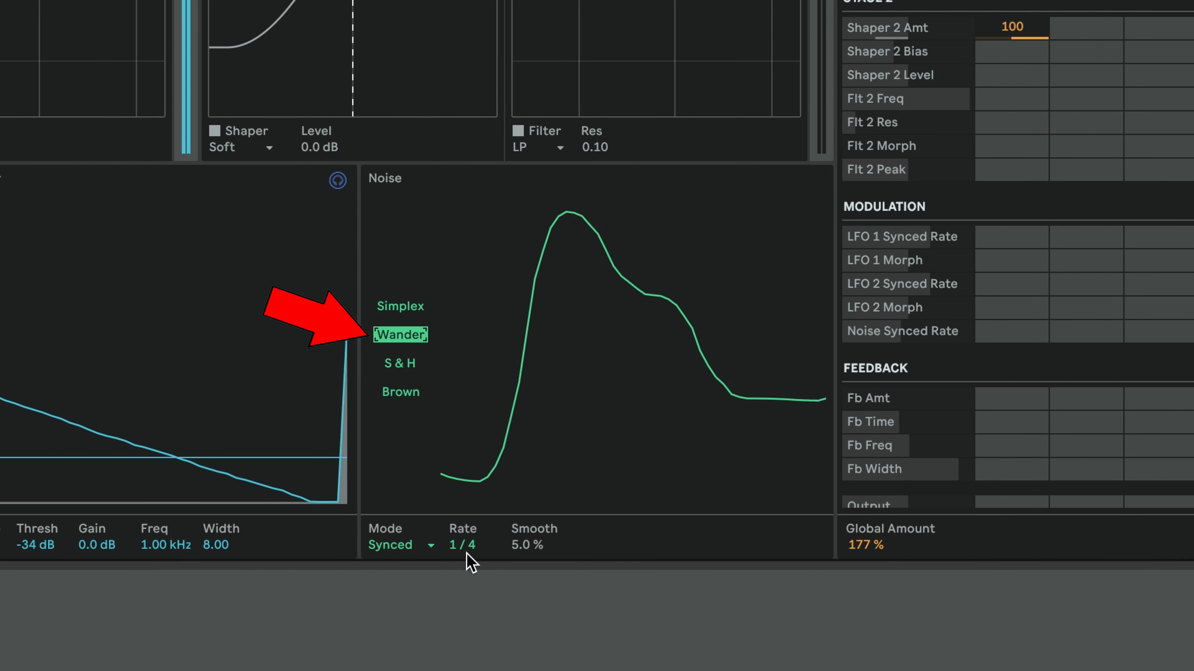
left_click(400, 365)
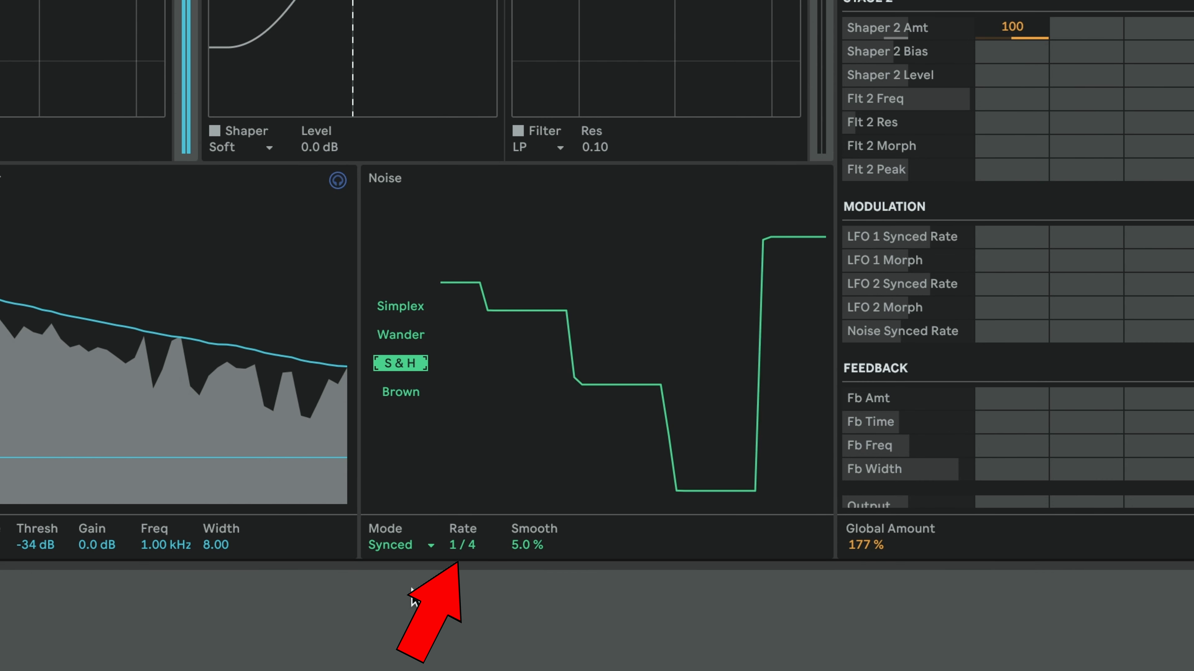
left_click(402, 394)
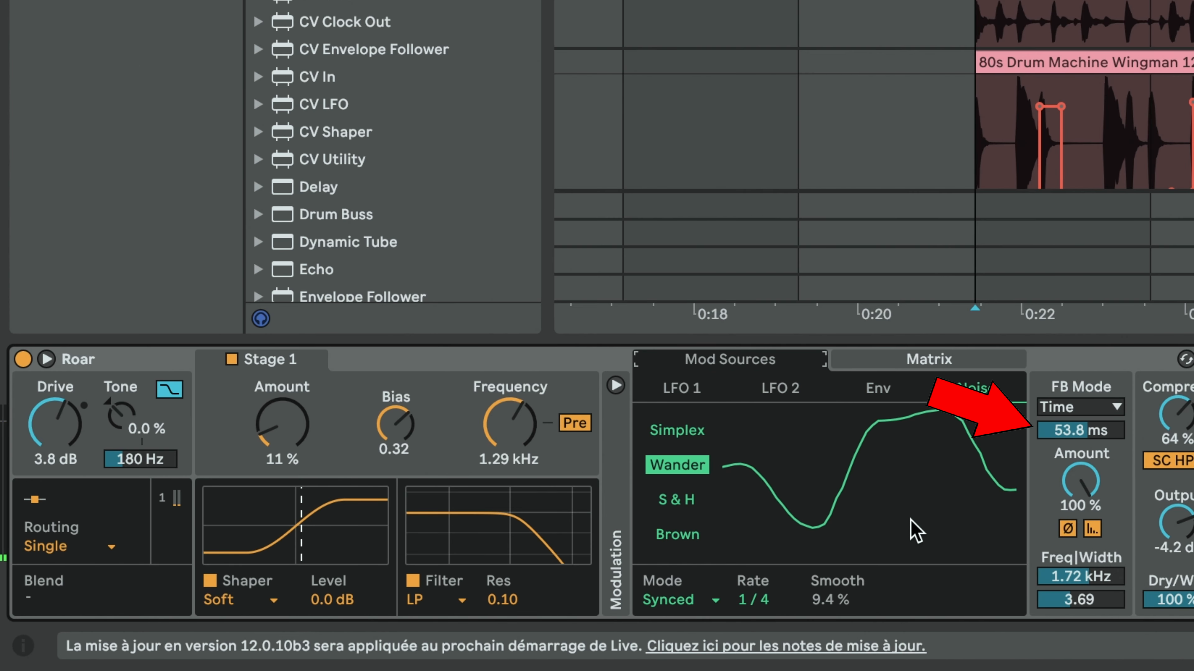
Open the routing choices for the single-stage Roar on the drum loop
left_click(57, 546)
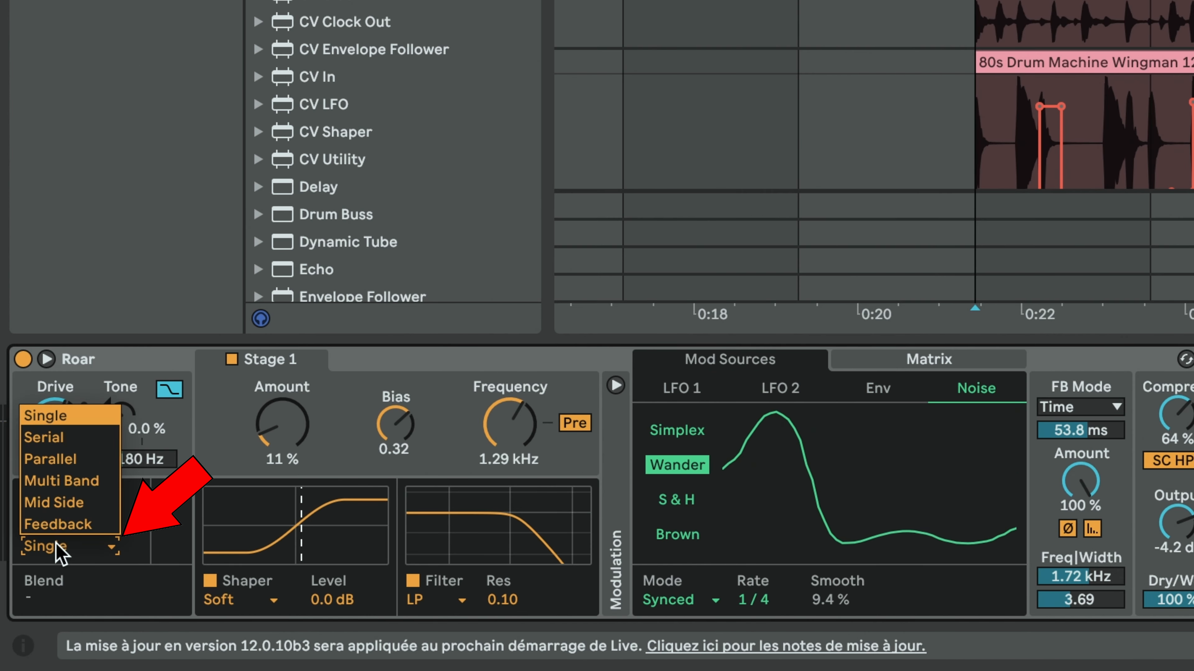